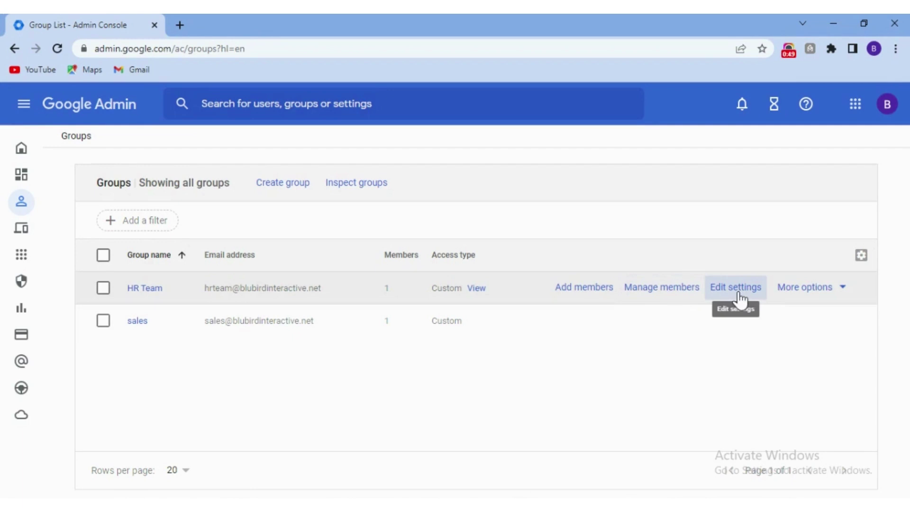
Open the HR Team group's settings and start editing its access type
left_click(741, 299)
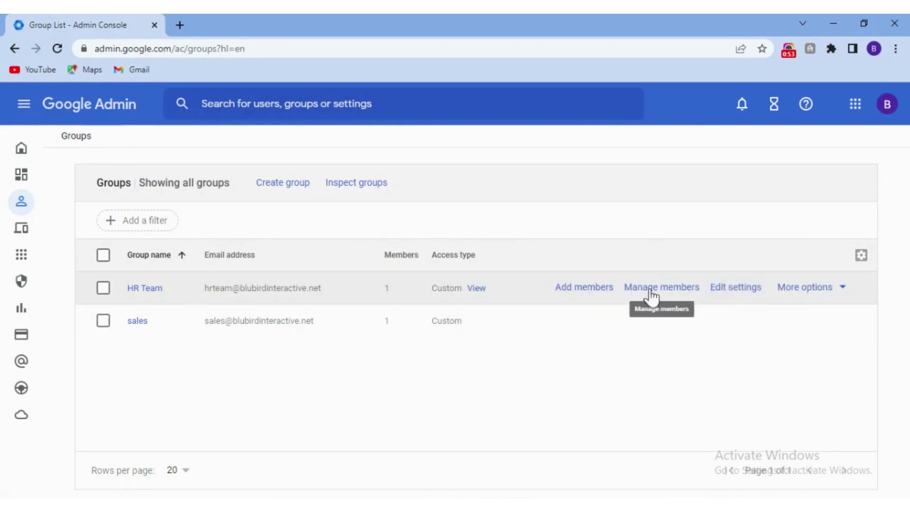
left_click(744, 301)
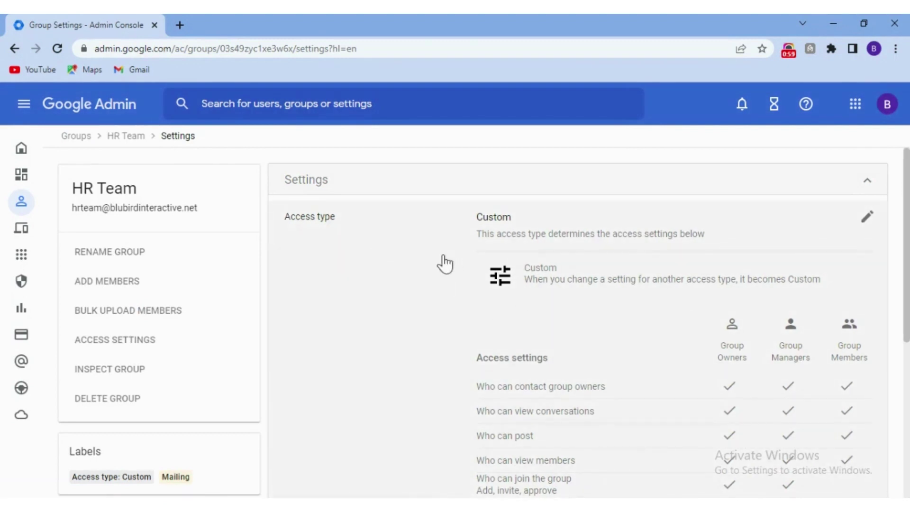
scroll(700, 306, "down", 6)
scroll(701, 307, "up", 6)
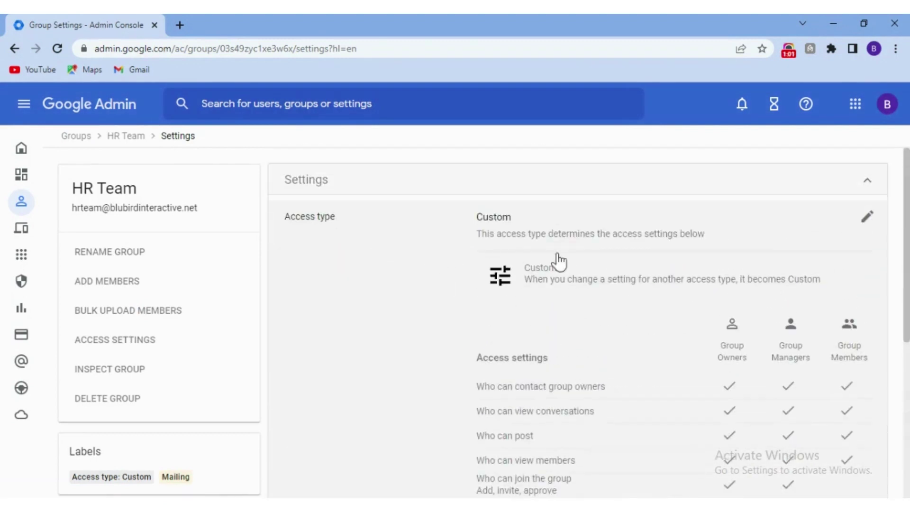
left_click(529, 240)
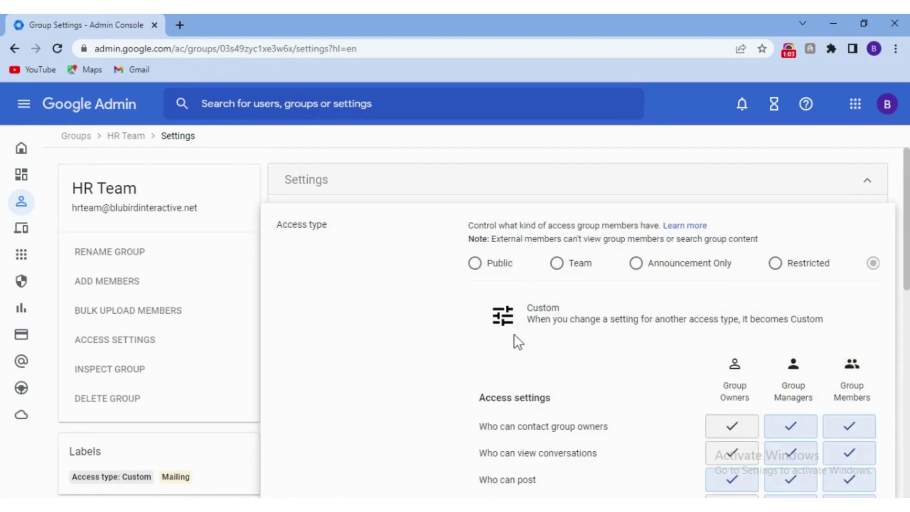
Preview the Public, Team and Announcement Only access types for the HR Team group and compare their permissions
scroll(514, 342, "down", 2)
left_click(22, 114)
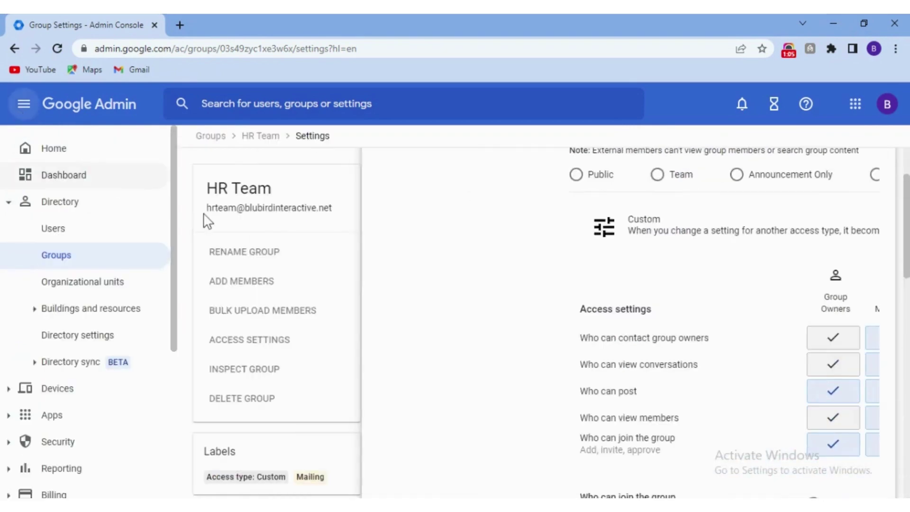
left_click(24, 113)
scroll(722, 374, "down", 8)
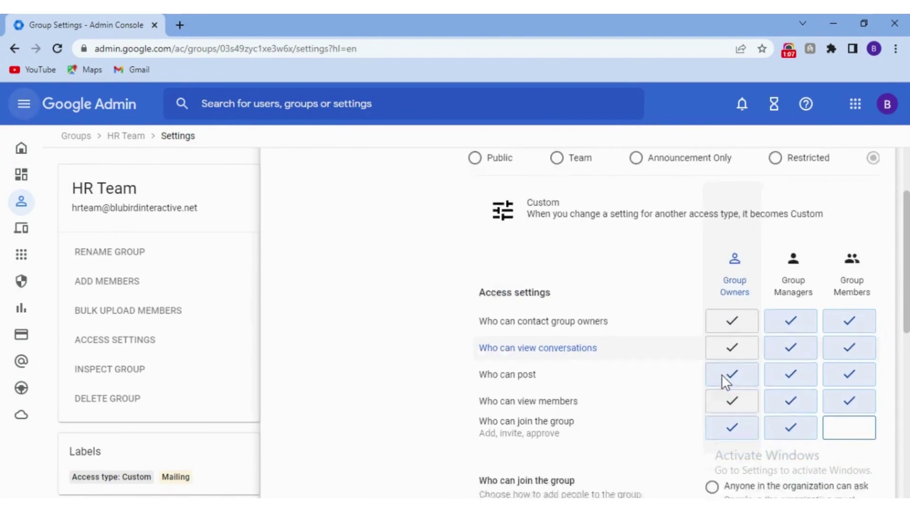
scroll(654, 351, "right", 2)
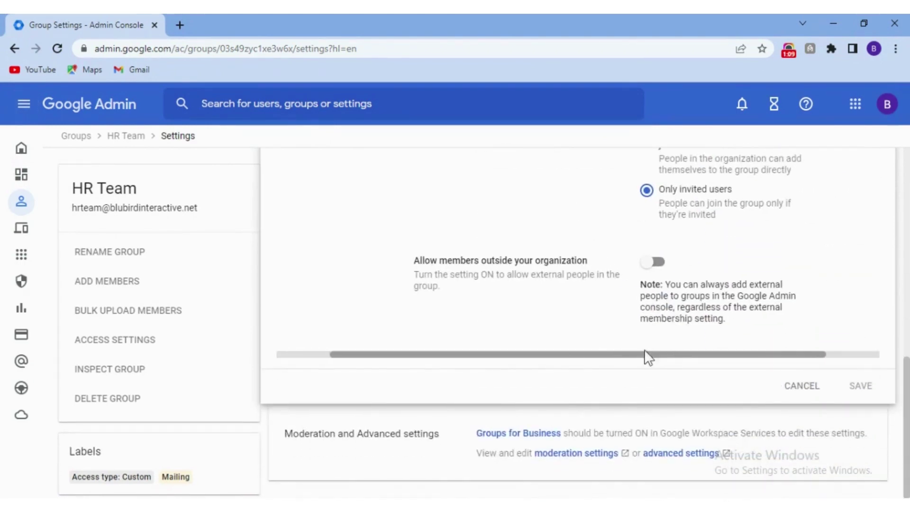
scroll(644, 349, "up", 10)
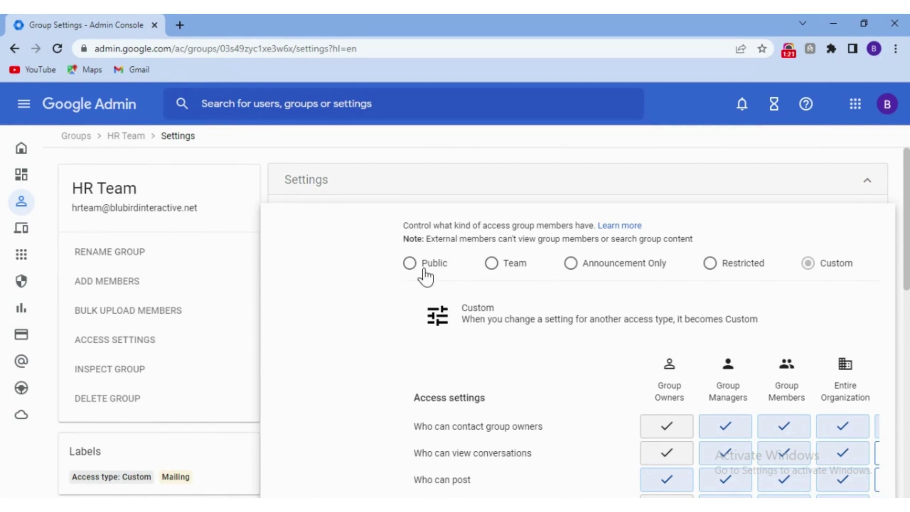
left_click(409, 264)
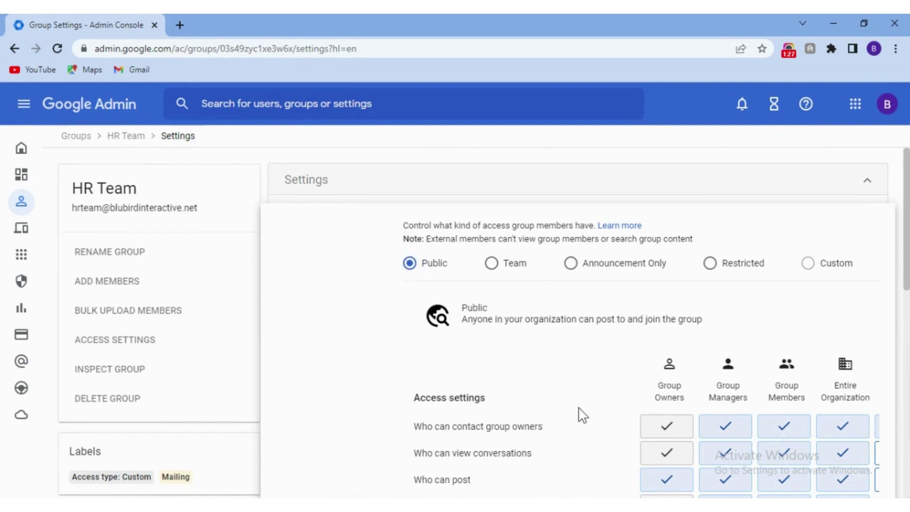
scroll(581, 413, "down", 2)
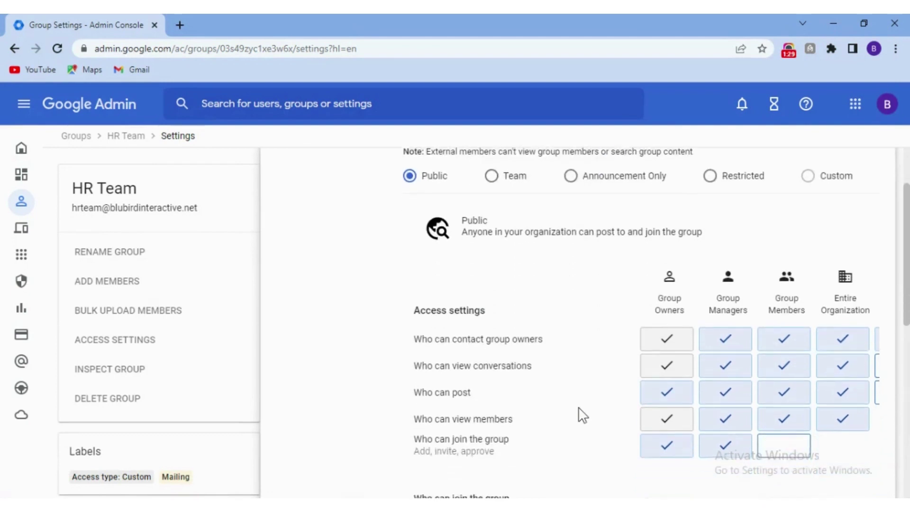
scroll(579, 409, "up", 2)
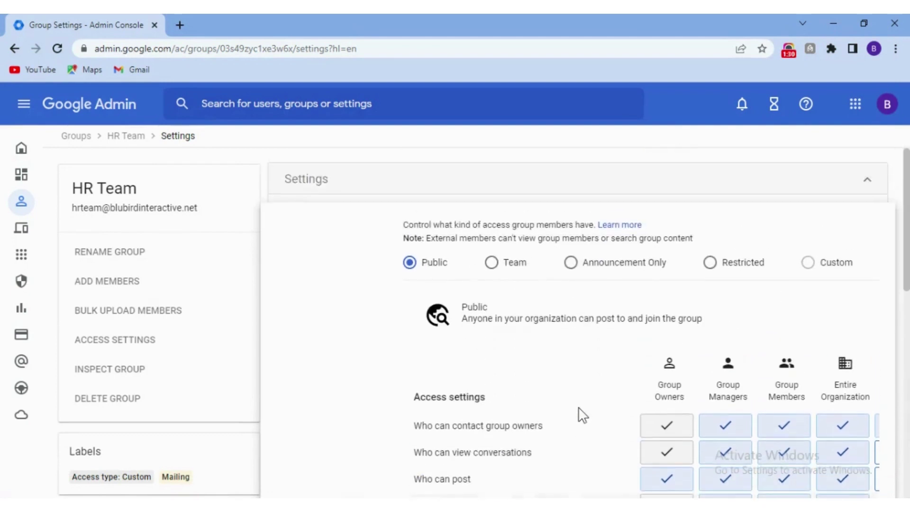
left_click(493, 265)
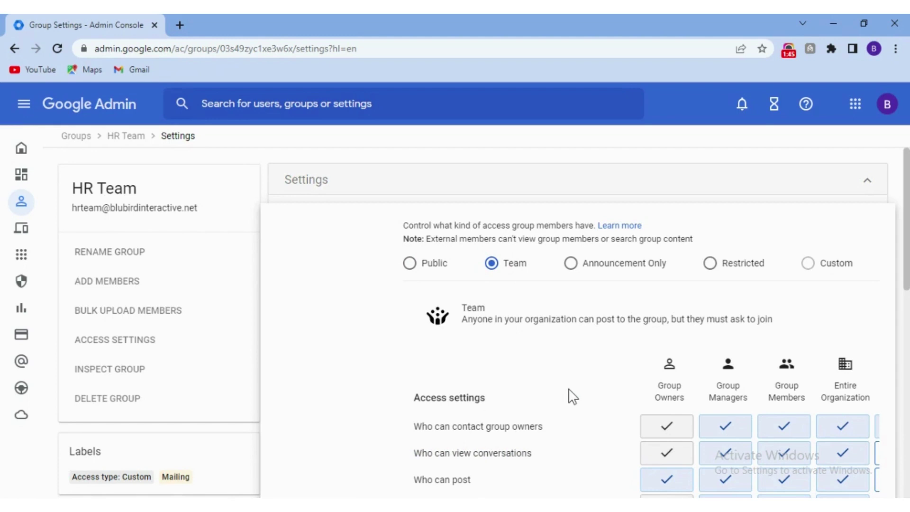
left_click(575, 267)
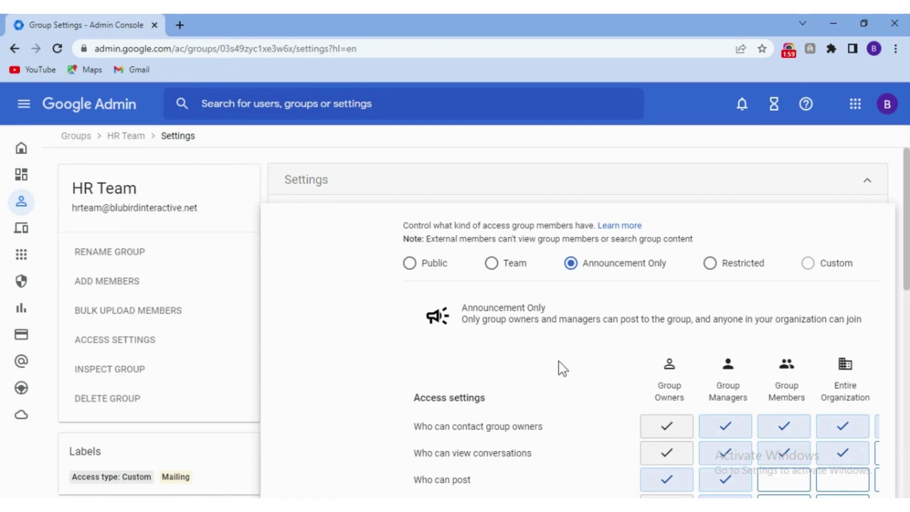
Set the group's access type to Restricted and bring the full permission table, including the External column, into view
left_click(718, 269)
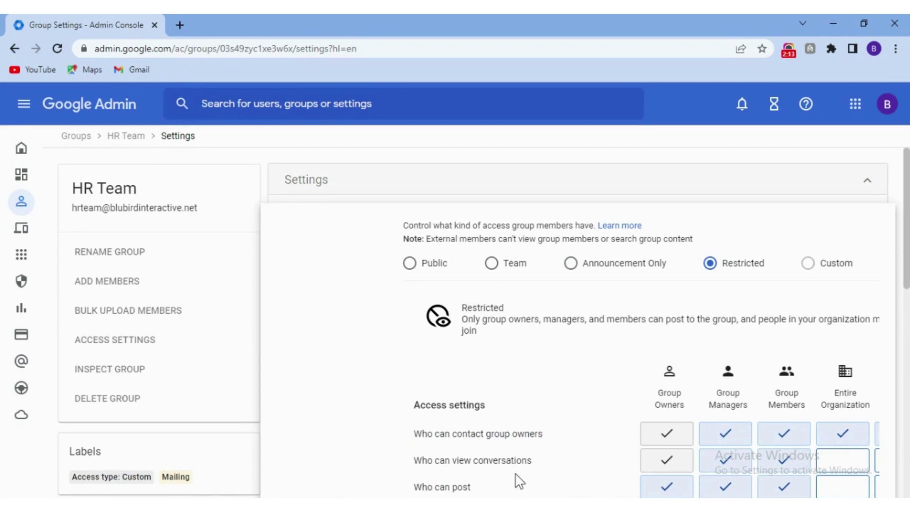
scroll(519, 481, "down", 10)
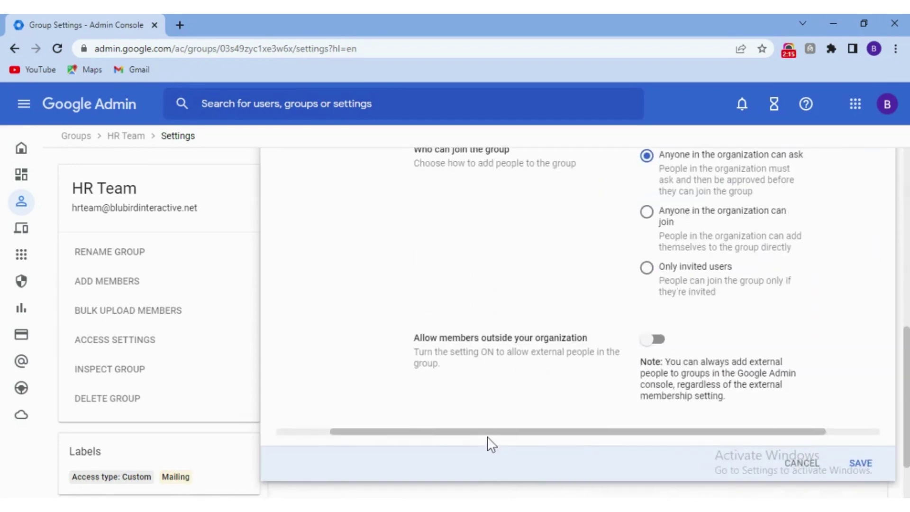
left_click_drag(489, 433, 535, 436)
scroll(504, 398, "up", 10)
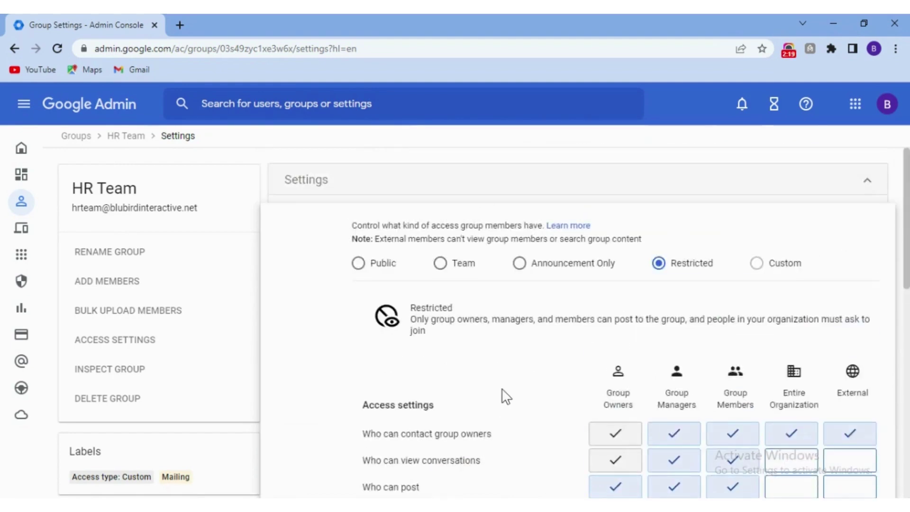
Customize the permissions: limit contacting owners and posting to owners and managers, and viewing conversations to owners only
left_click(757, 263)
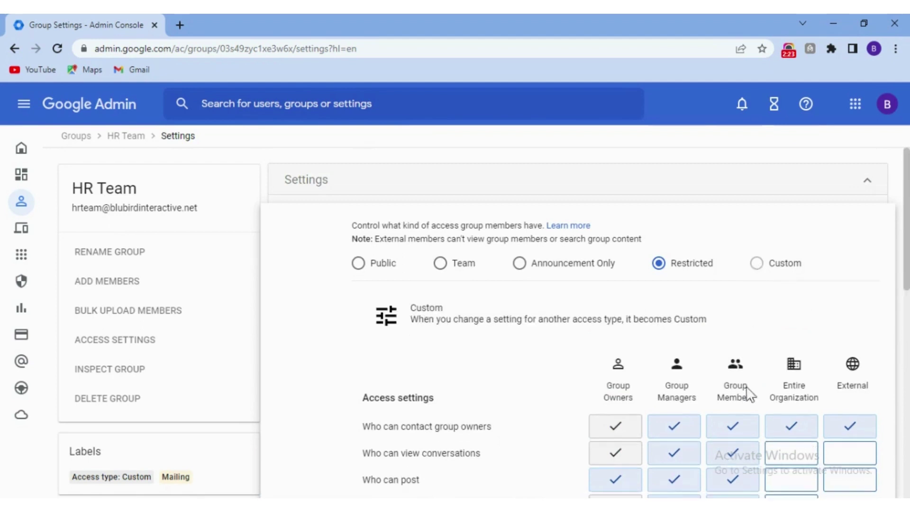
scroll(787, 333, "down", 4)
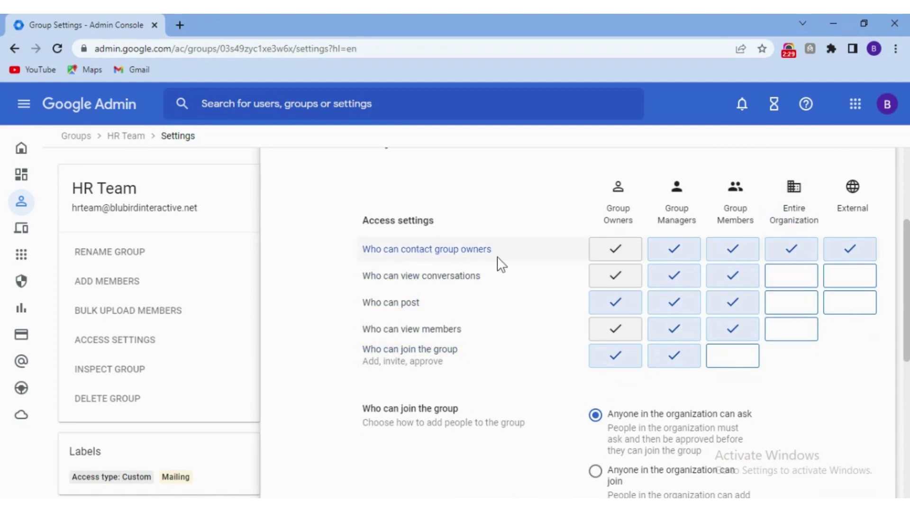
left_click(854, 248)
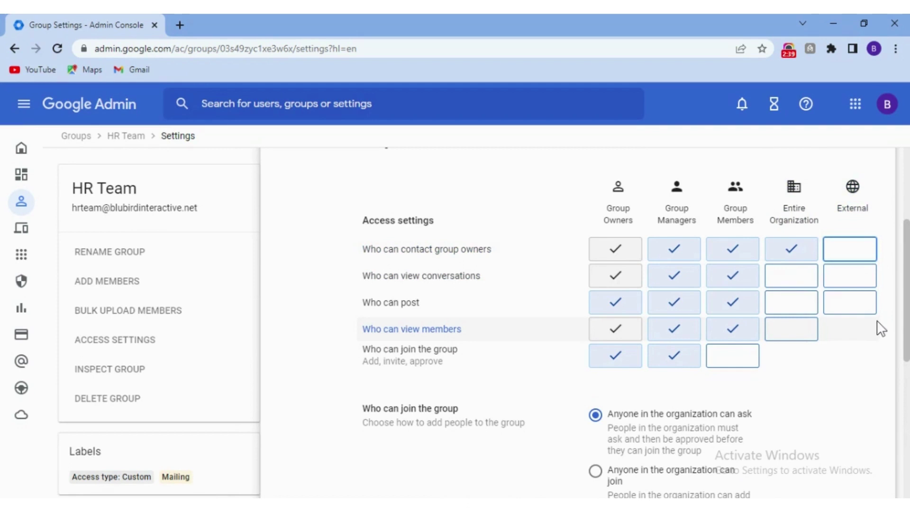
left_click(733, 304)
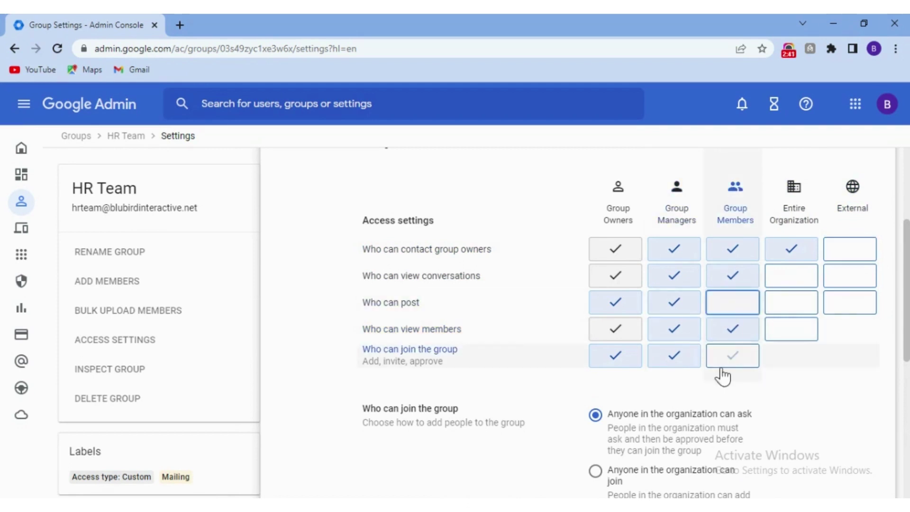
left_click(683, 278)
left_click(734, 252)
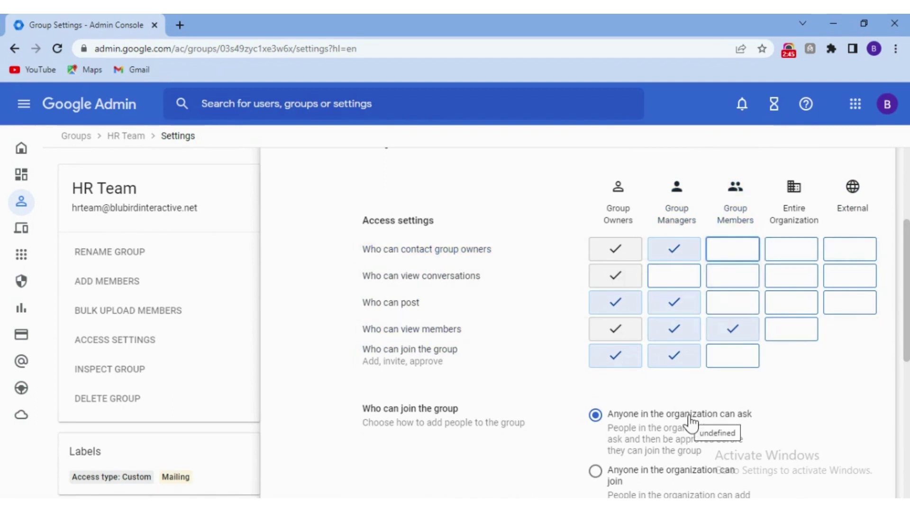
Restrict joining the group to Only invited users and allow members outside the organization
scroll(690, 420, "down", 2)
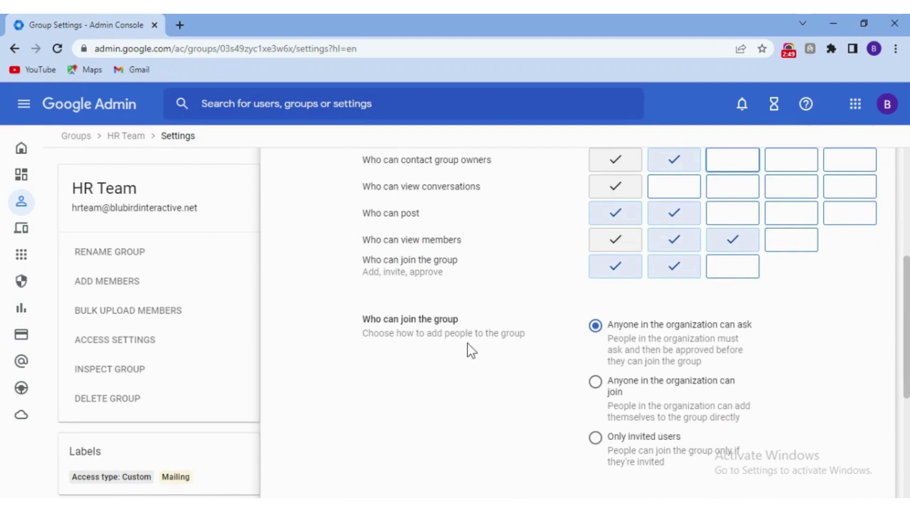
scroll(472, 351, "down", 2)
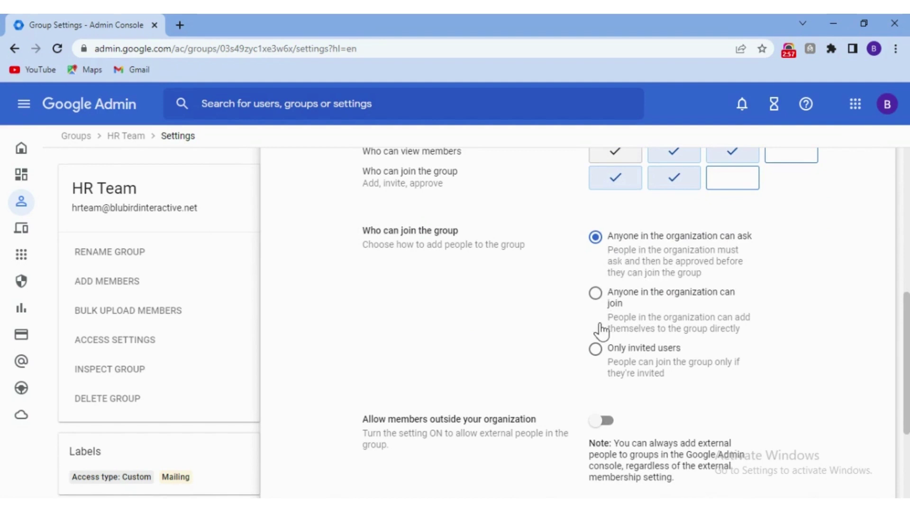
left_click(598, 304)
left_click(598, 359)
scroll(598, 360, "down", 2)
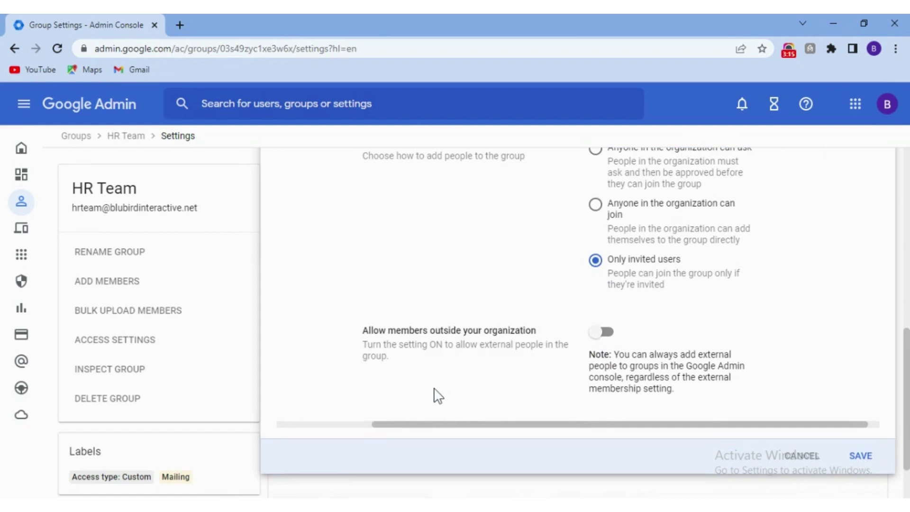
left_click(601, 332)
Review the customized access type, permission table, join option and external membership setting
scroll(694, 339, "up", 10)
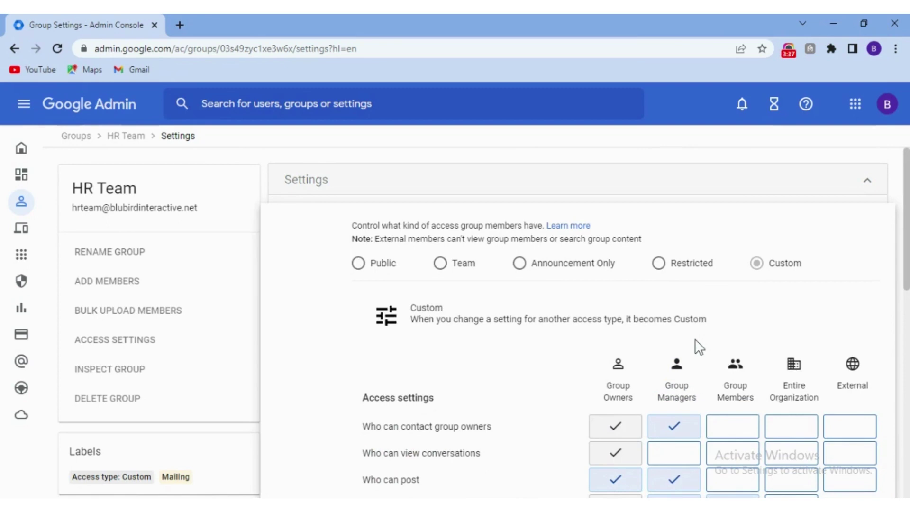
scroll(695, 339, "down", 4)
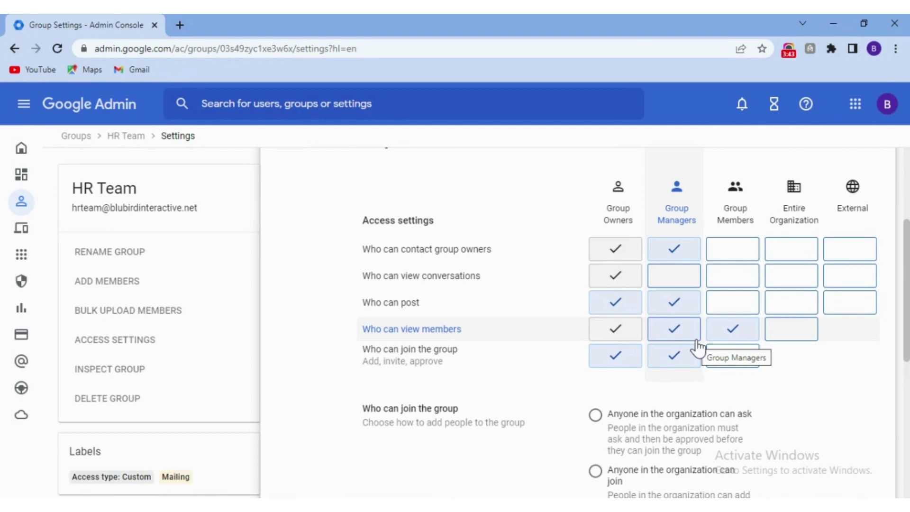
scroll(698, 348, "down", 4)
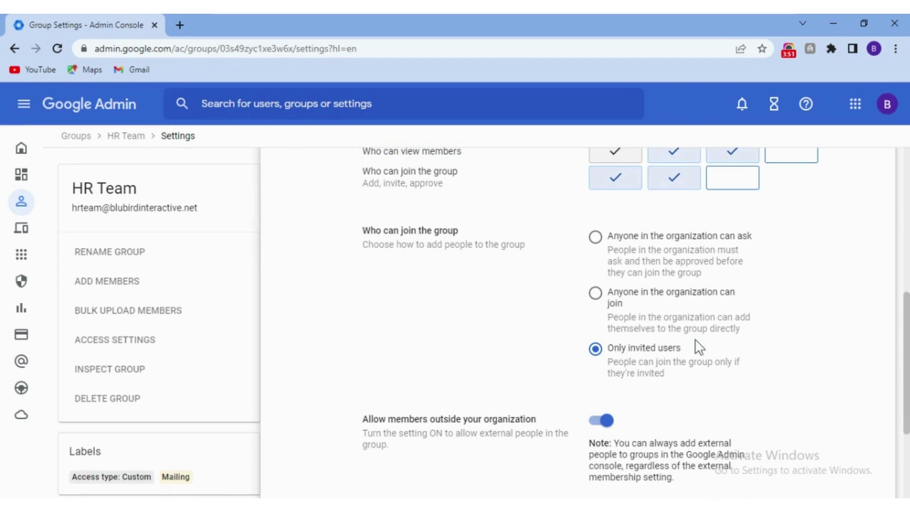
scroll(695, 342, "down", 3)
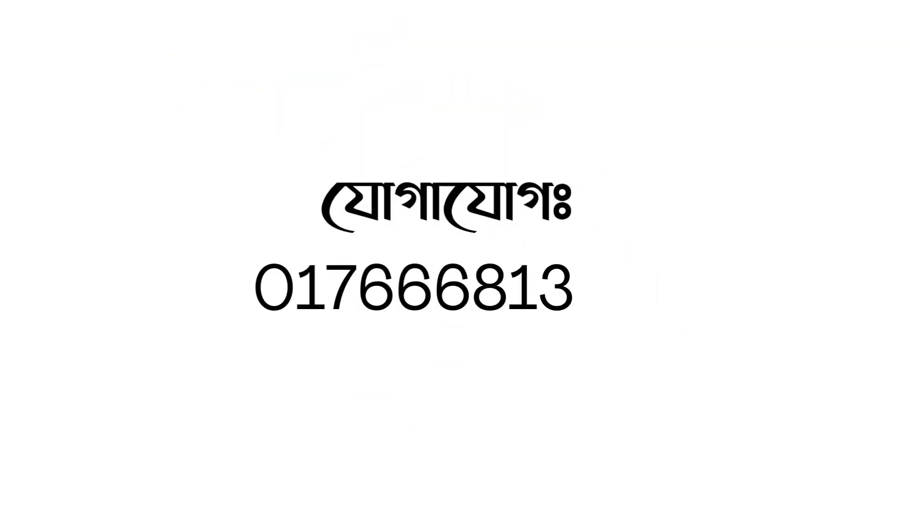